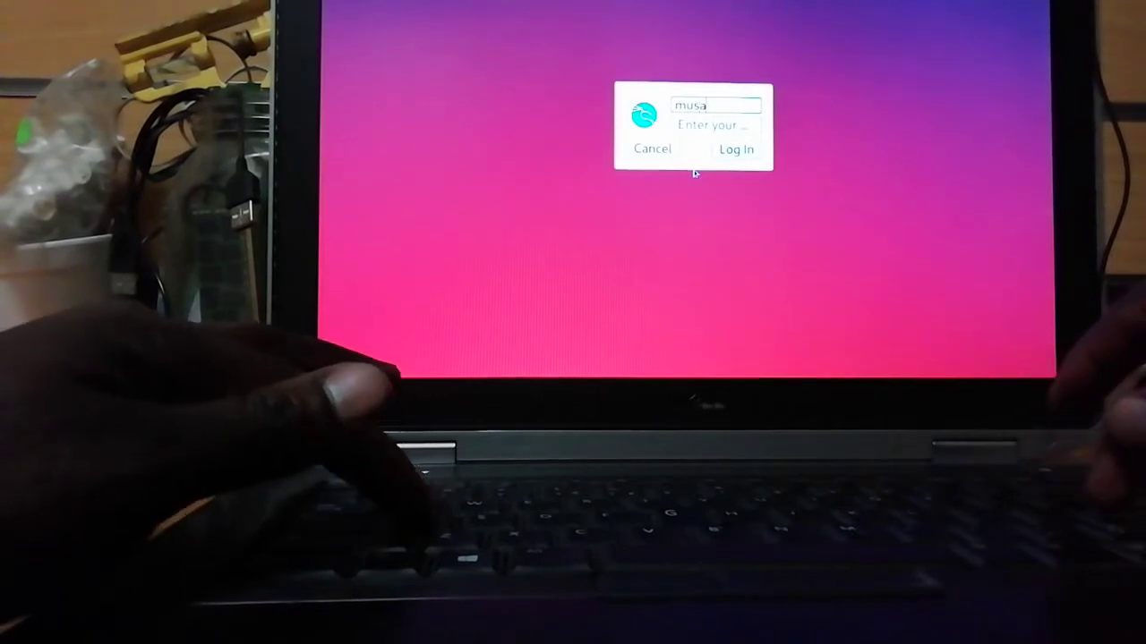
pyautogui.press('Return')
pyautogui.write('*')
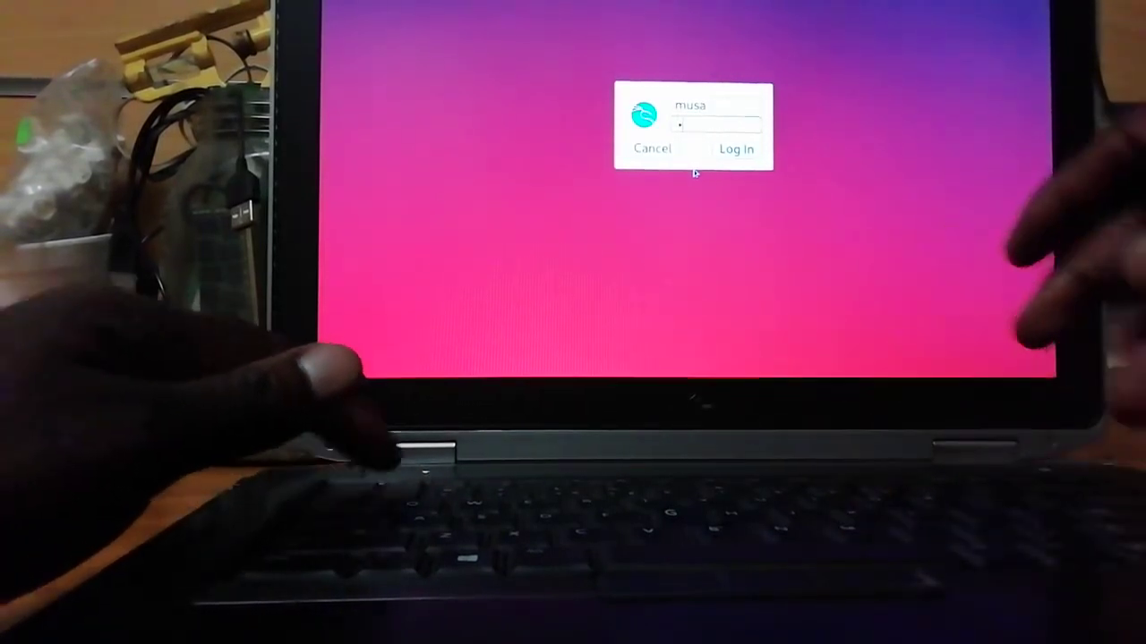
pyautogui.write('**')
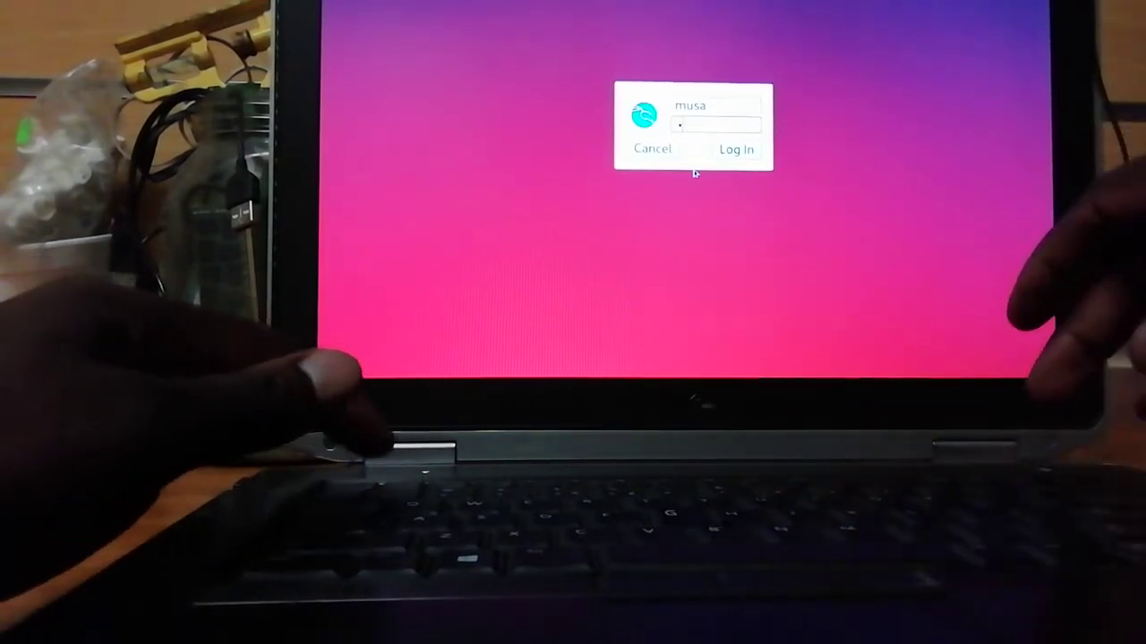
pyautogui.write('****')
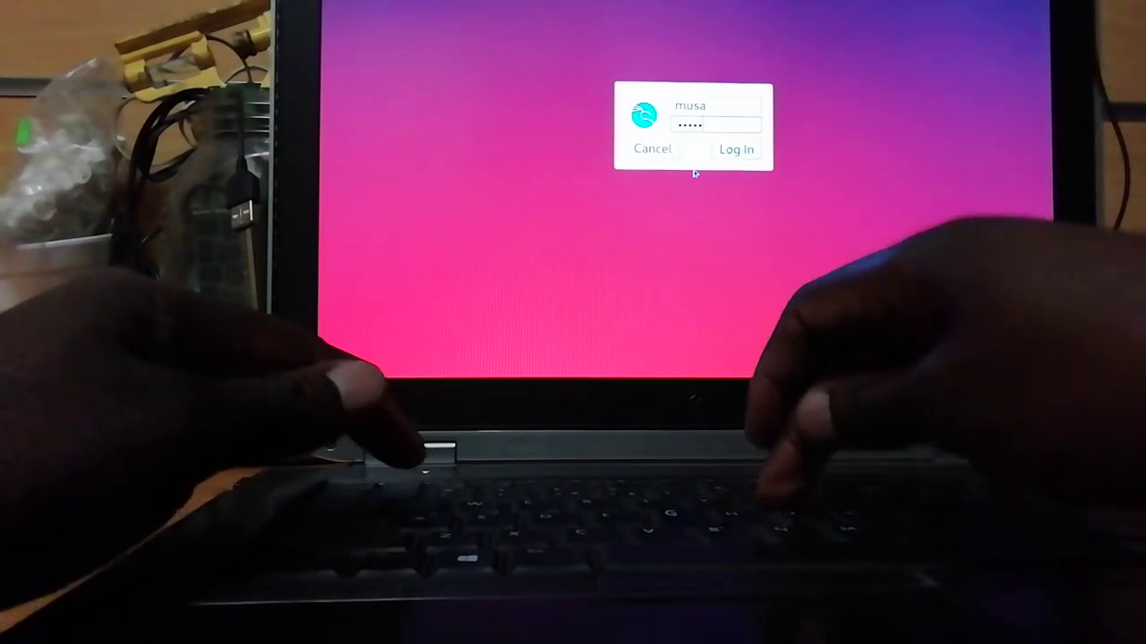
pyautogui.write('*****')
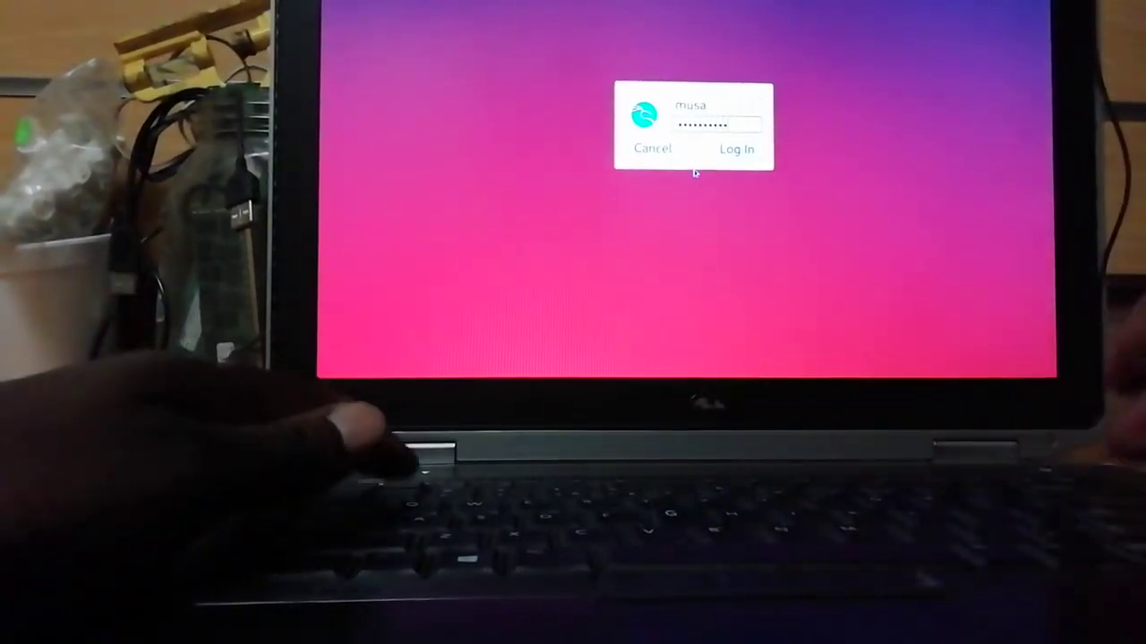
pyautogui.press('Return')
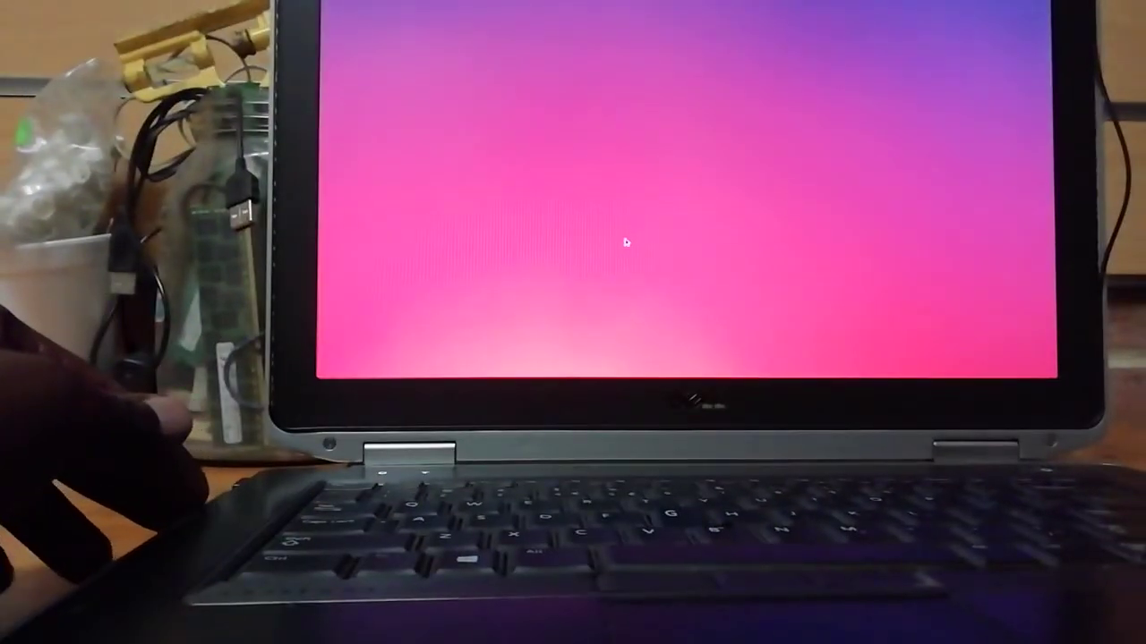